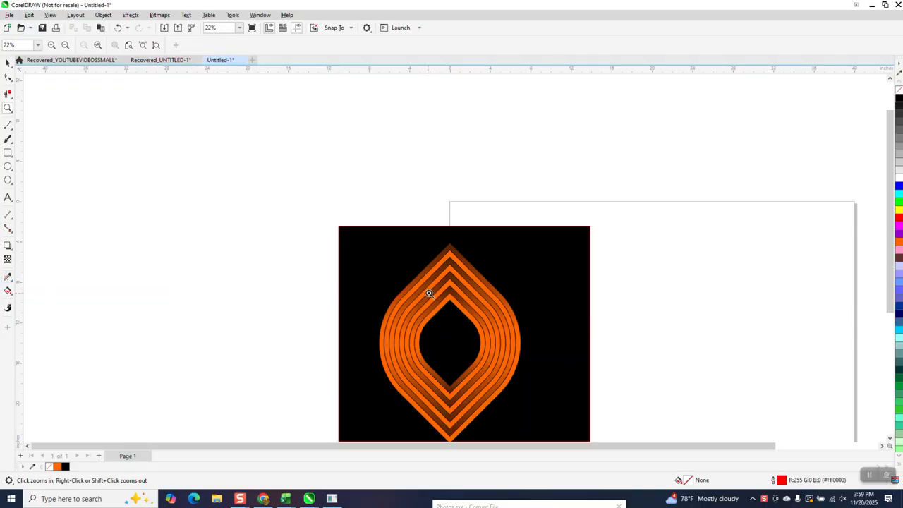
Move the finished orange-on-black sample artwork off the page to the empty area above and left of it
{"action": "scroll", "coordinate": [406, 238], "scroll_direction": "down", "scroll_amount": 1}
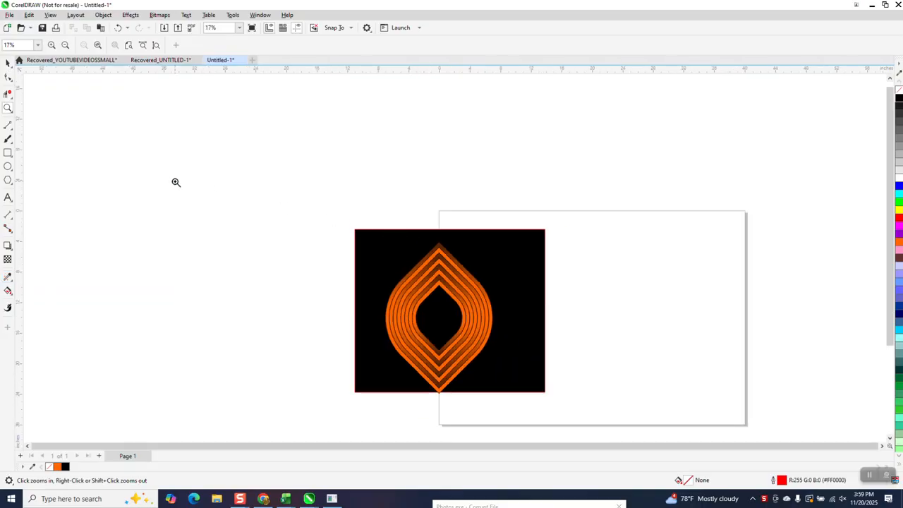
{"action": "left_click", "coordinate": [8, 62]}
{"action": "left_click_drag", "start_coordinate": [334, 214], "coordinate": [561, 419]}
{"action": "left_click_drag", "start_coordinate": [456, 331], "coordinate": [300, 201]}
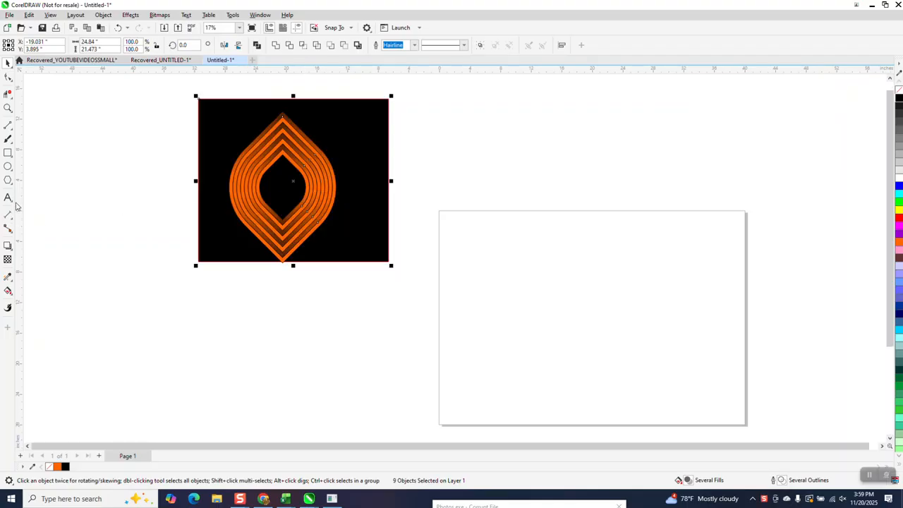
Draw a square about 15.5 inches wide, center it on the page, and rotate it 45 degrees
{"action": "left_click", "coordinate": [8, 153]}
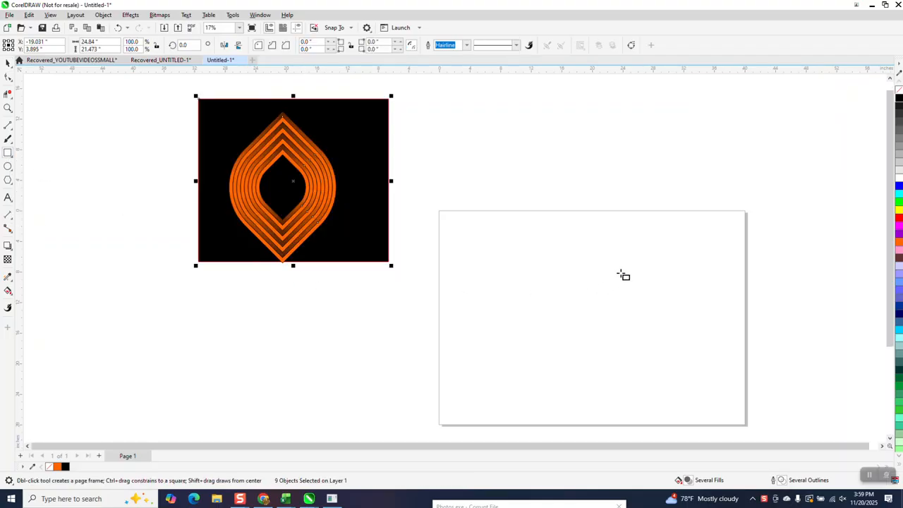
{"action": "left_click_drag", "start_coordinate": [646, 262], "coordinate": [524, 381]}
{"action": "key", "text": "p"}
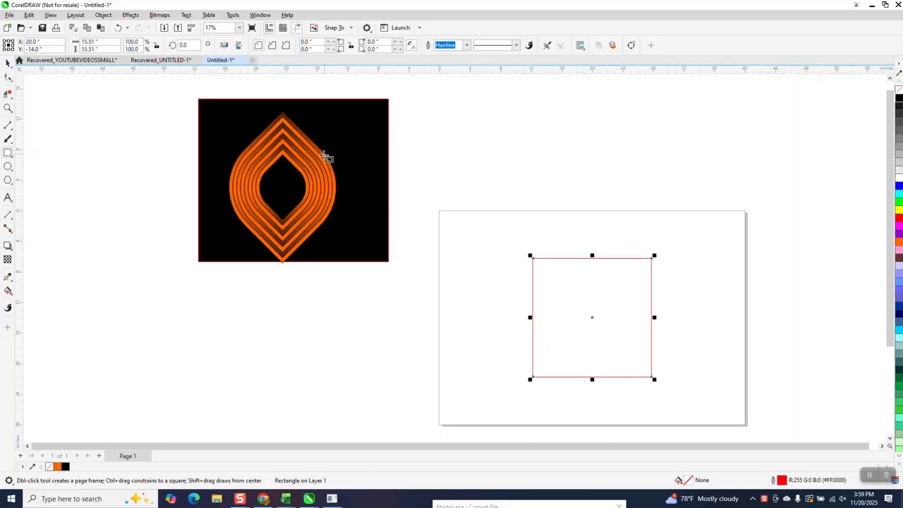
{"action": "left_click", "coordinate": [183, 45]}
{"action": "type", "text": "45"}
{"action": "key", "text": "Return"}
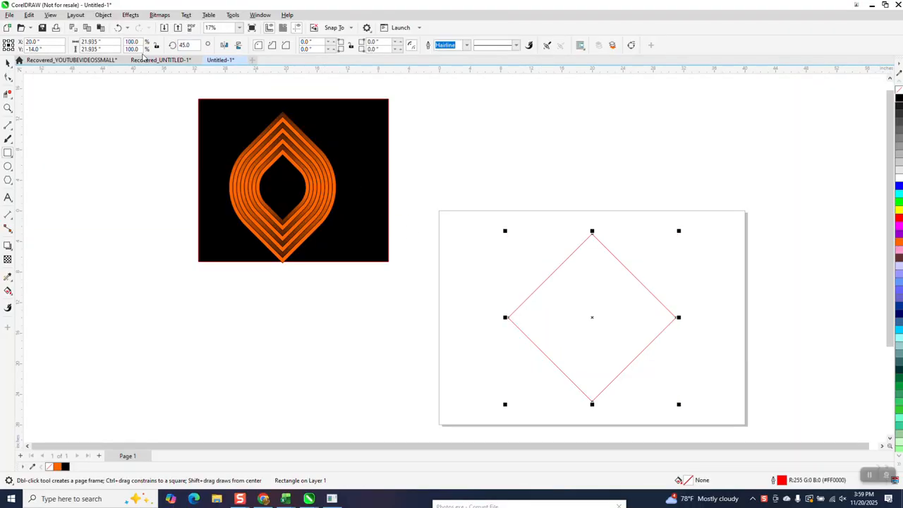
Round the diamond's left and right corners to about 7.755 inches, then scale the shape about its center to about 83.9%
{"action": "left_click", "coordinate": [8, 77]}
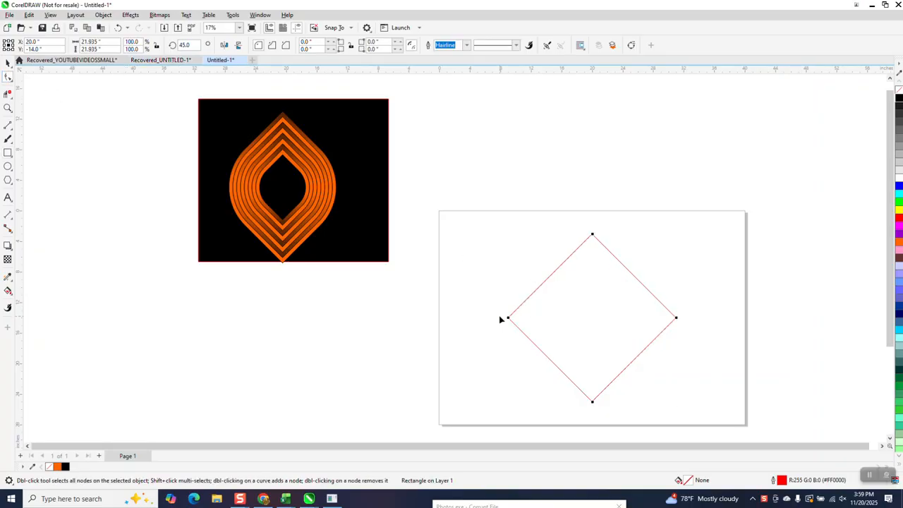
{"action": "mouse_move", "coordinate": [508, 319]}
{"action": "left_mouse_down"}
{"action": "mouse_move", "coordinate": [678, 318]}
{"action": "mouse_move", "coordinate": [532, 317]}
{"action": "mouse_move", "coordinate": [496, 332]}
{"action": "left_mouse_up"}
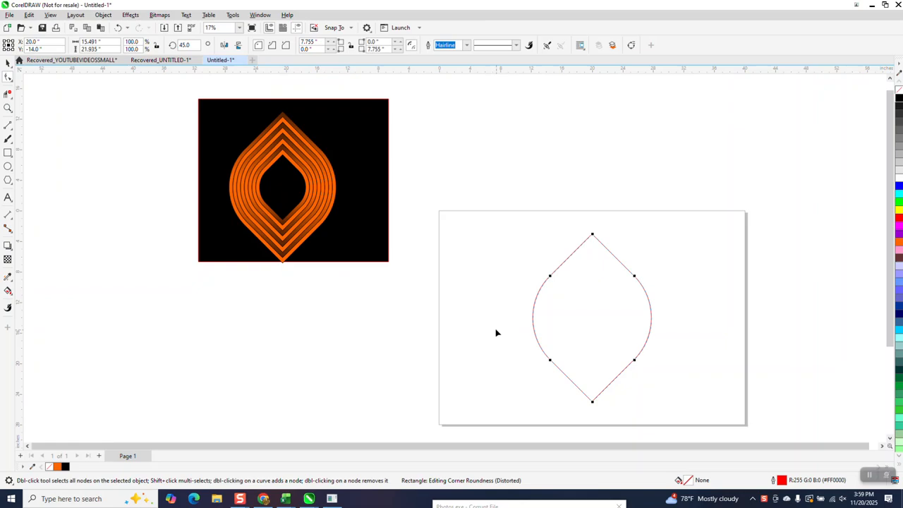
{"action": "left_click", "coordinate": [7, 63]}
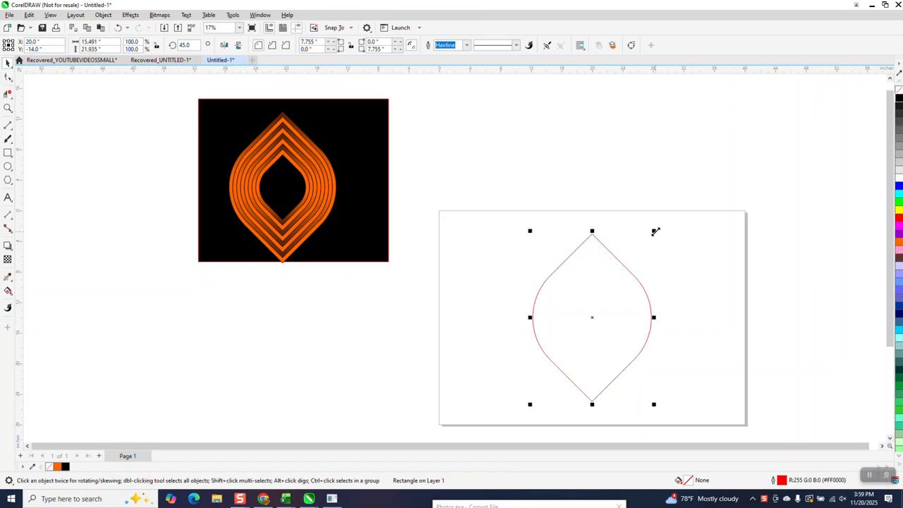
{"action": "left_click_drag", "start_coordinate": [655, 232], "coordinate": [651, 247]}
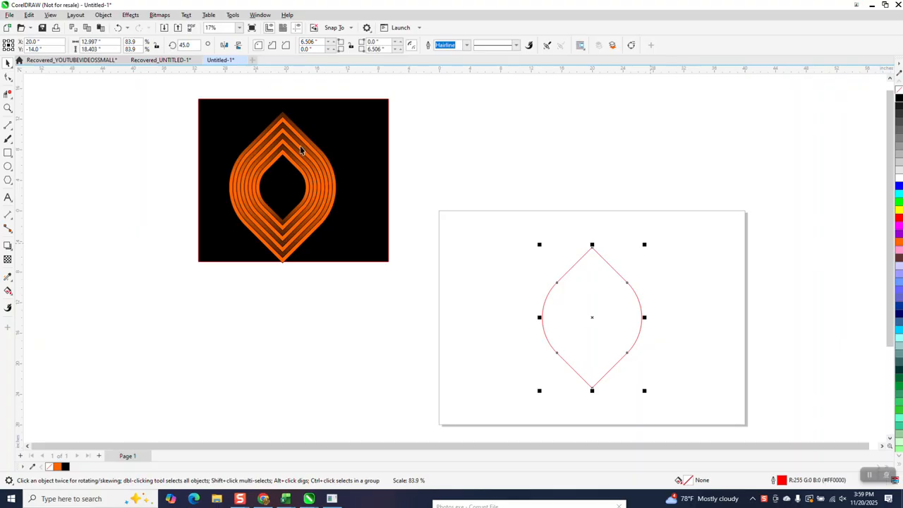
Apply an inside contour with 8 steps and a 0.5-inch offset to the shape, and break the contour apart
{"action": "left_click", "coordinate": [130, 14]}
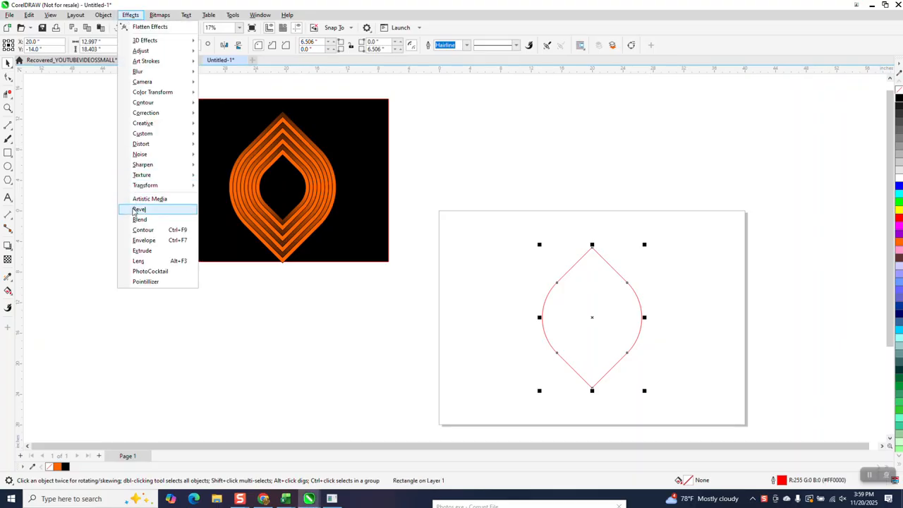
{"action": "left_click", "coordinate": [140, 229]}
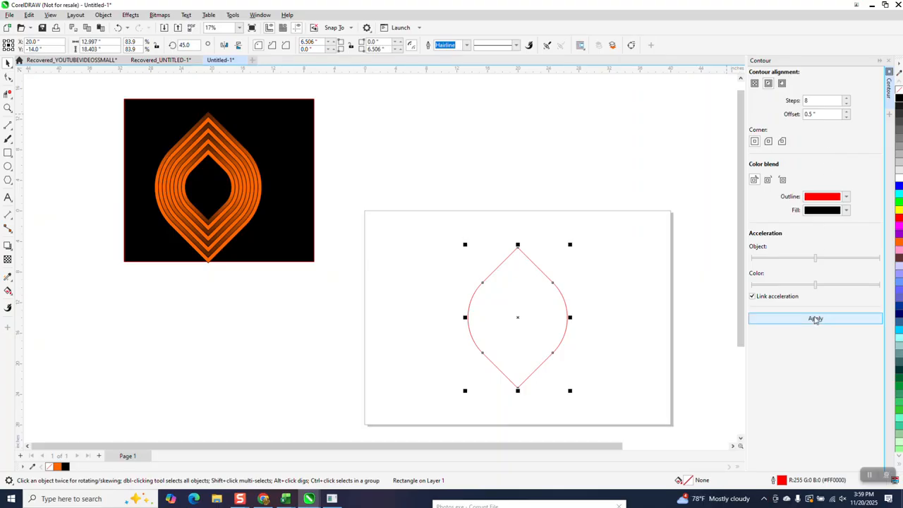
{"action": "left_click", "coordinate": [815, 319]}
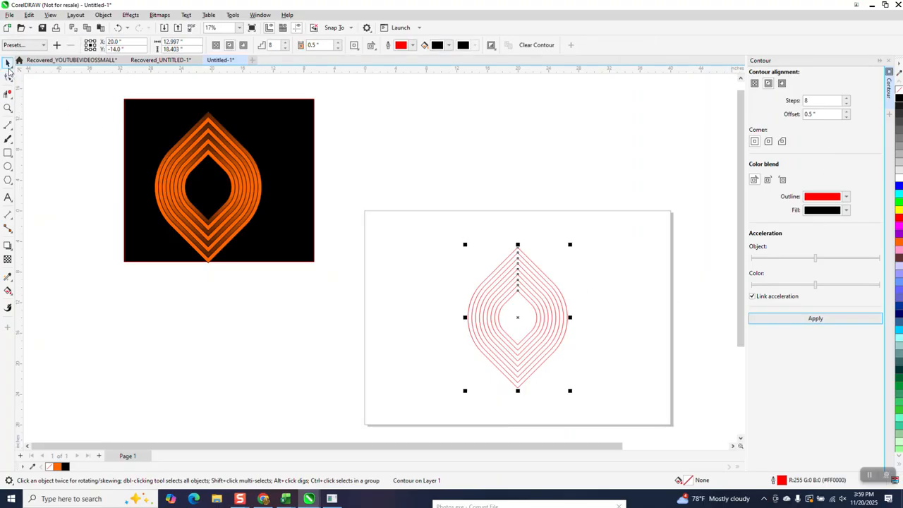
{"action": "left_click", "coordinate": [103, 15]}
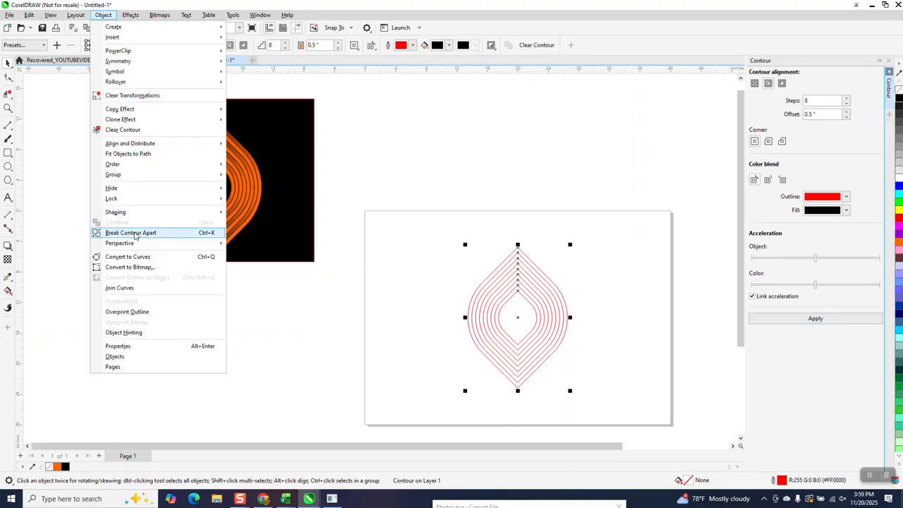
{"action": "left_click", "coordinate": [131, 233]}
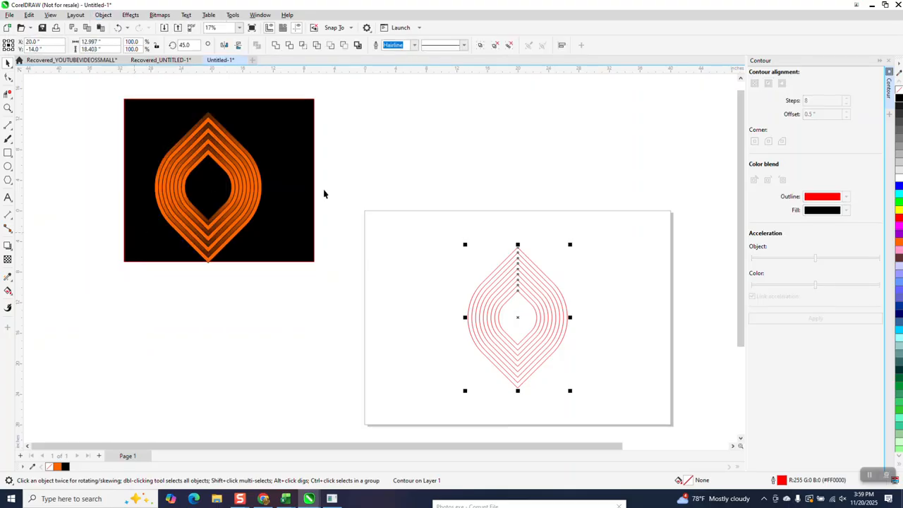
Deselect the contour shapes and set the document's nudge distance to 14 inches
{"action": "left_click", "coordinate": [7, 107]}
{"action": "left_click_drag", "start_coordinate": [435, 234], "coordinate": [618, 415]}
{"action": "left_click", "coordinate": [8, 63]}
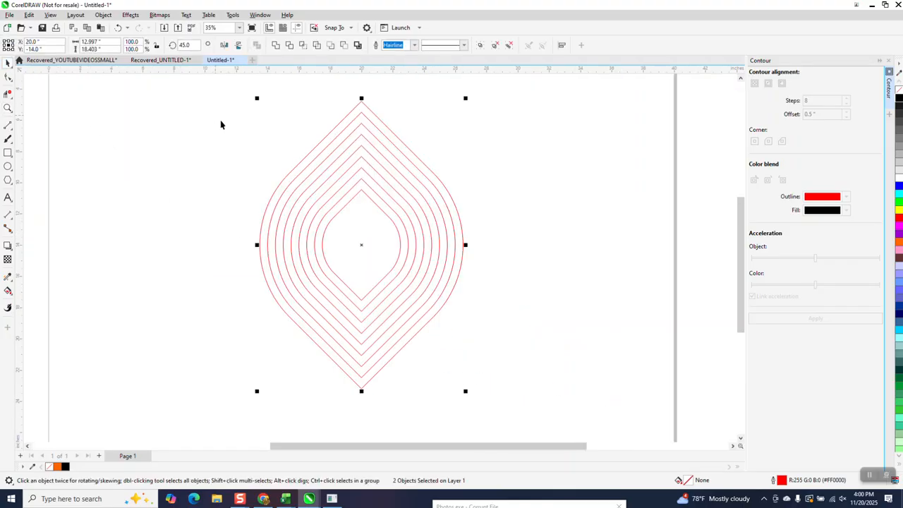
{"action": "scroll", "coordinate": [154, 197], "scroll_direction": "down", "scroll_amount": 2}
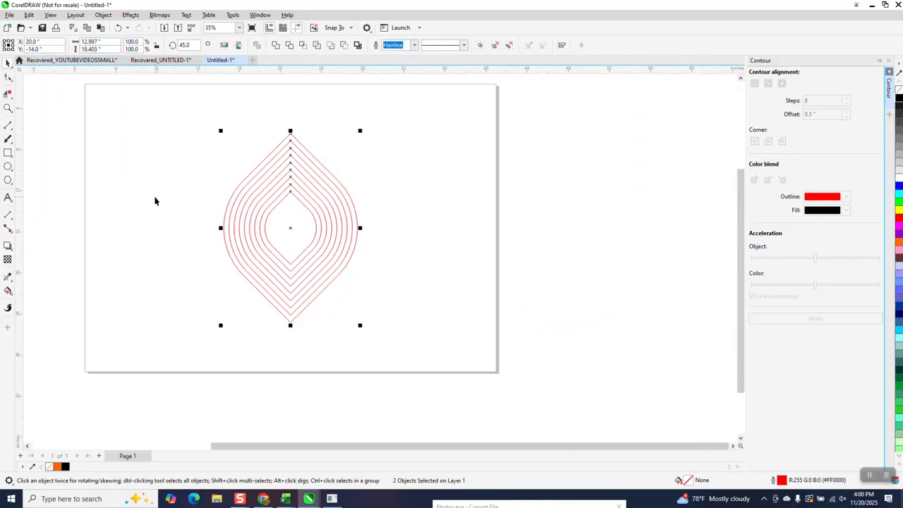
{"action": "left_click", "coordinate": [371, 95]}
{"action": "left_click", "coordinate": [326, 45]}
{"action": "type", "text": "14"}
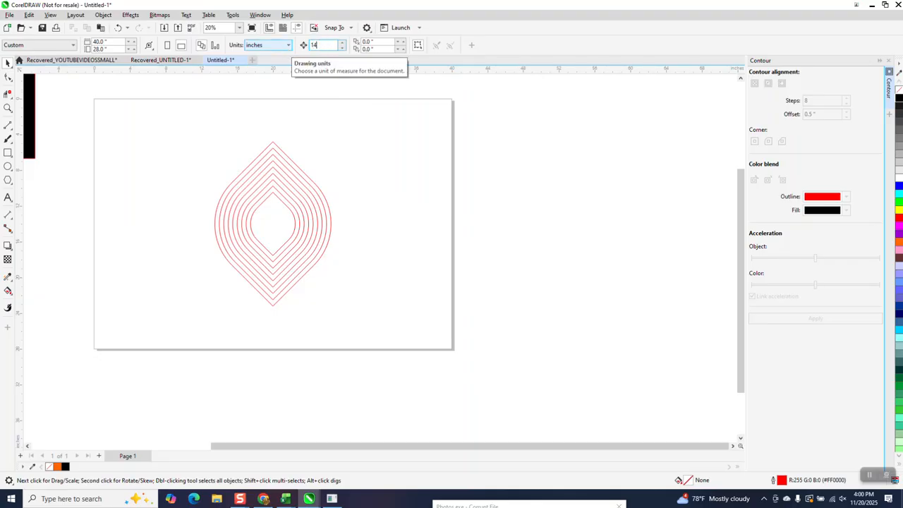
Activate the Smart Fill tool for the contour rings and set its fill color to cyan
{"action": "left_click", "coordinate": [8, 107]}
{"action": "left_click_drag", "start_coordinate": [203, 125], "coordinate": [413, 332]}
{"action": "left_click", "coordinate": [7, 292]}
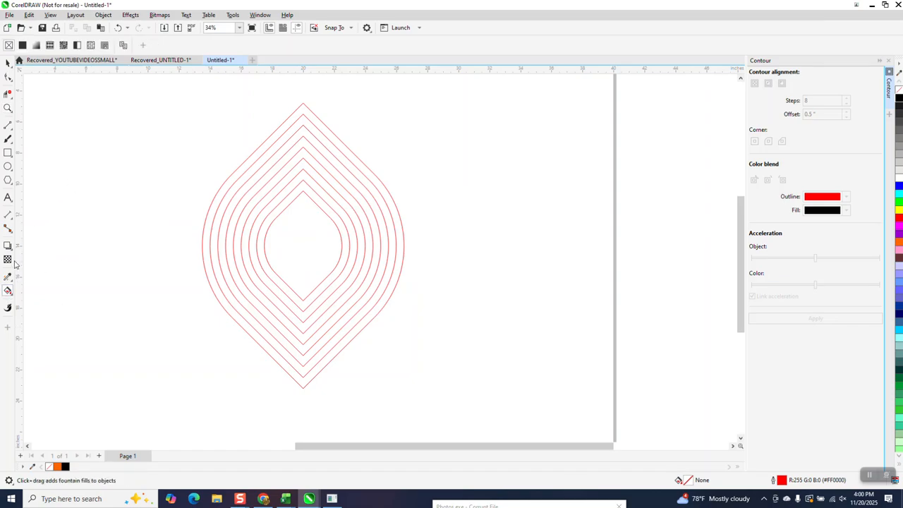
{"action": "left_click", "coordinate": [12, 296]}
{"action": "left_click", "coordinate": [33, 301]}
{"action": "left_click", "coordinate": [110, 46]}
{"action": "left_click", "coordinate": [147, 104]}
Smart-fill the first, third, fifth and seventh rings from outside in cyan, nudging each filled ring to the right of the contours
{"action": "left_click", "coordinate": [309, 115]}
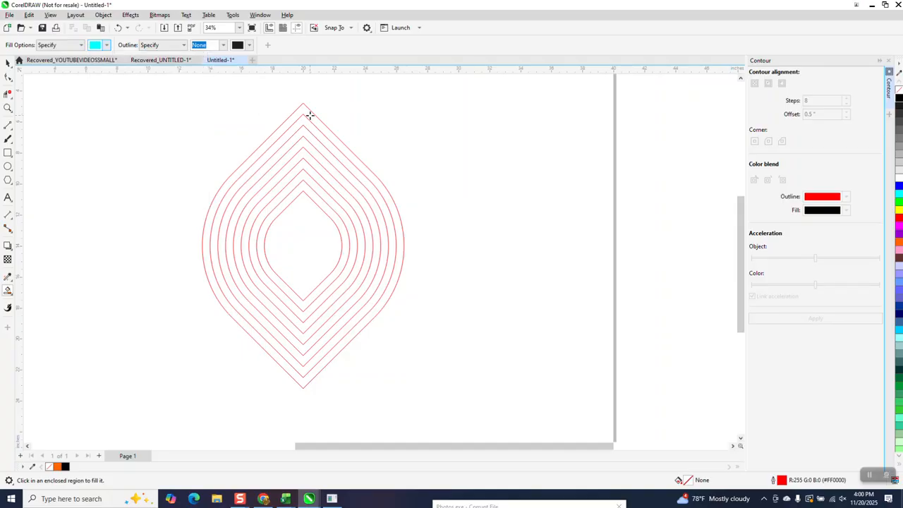
{"action": "left_click", "coordinate": [310, 116]}
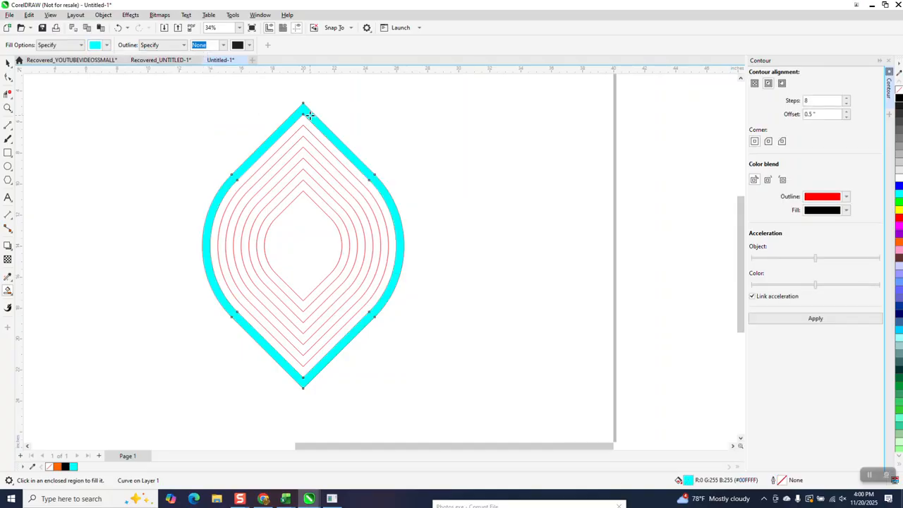
{"action": "key", "text": "shift+Right"}
{"action": "left_click", "coordinate": [307, 134]}
{"action": "key", "text": "shift+Right"}
{"action": "left_click", "coordinate": [311, 157]}
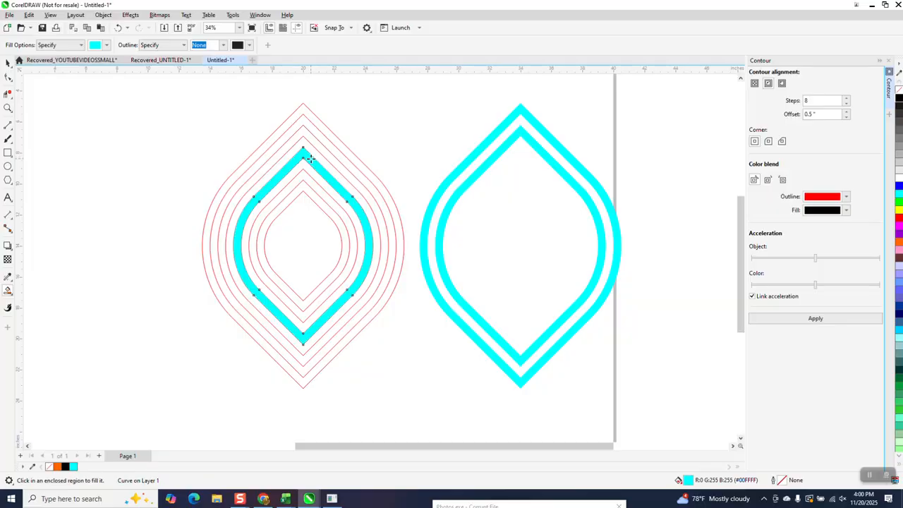
{"action": "key", "text": "shift+Right"}
{"action": "key", "text": "shift+Right"}
{"action": "left_click", "coordinate": [311, 184]}
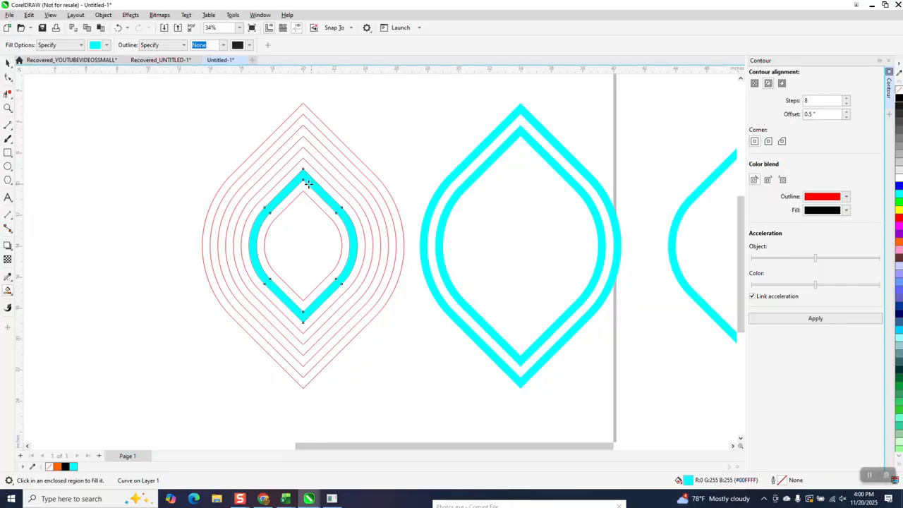
{"action": "scroll", "coordinate": [119, 117], "scroll_direction": "down", "scroll_amount": 1}
{"action": "key", "text": "shift+Right"}
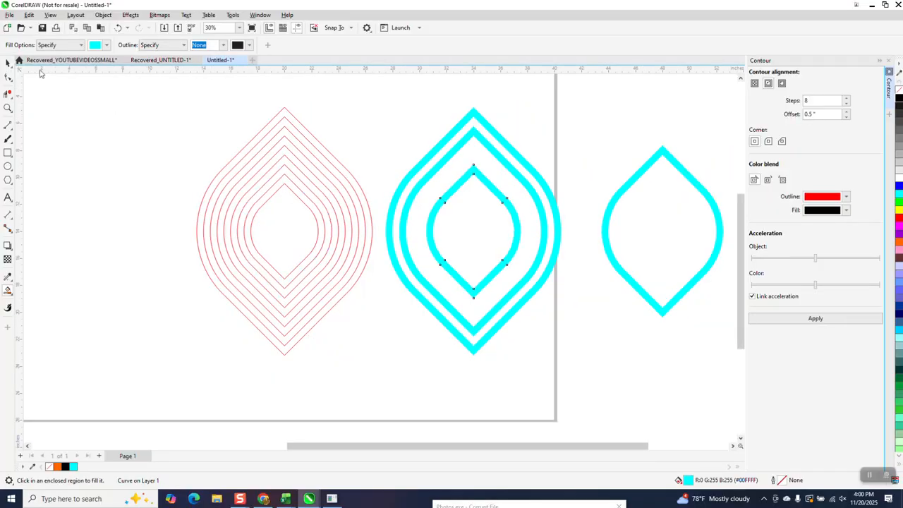
Move the stray cyan ring beyond the page 14 inches left, back into the set of nested rings
{"action": "left_click", "coordinate": [8, 62]}
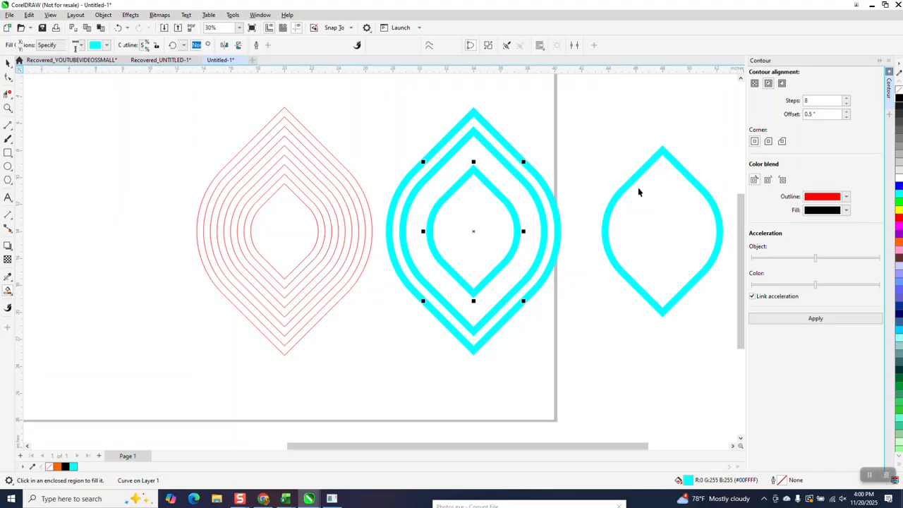
{"action": "left_click", "coordinate": [635, 186]}
{"action": "key", "text": "shift+Left"}
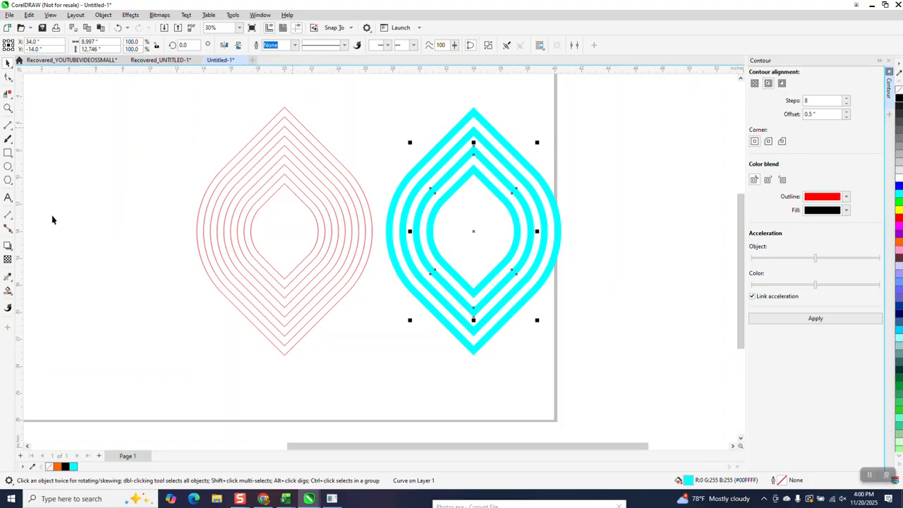
Smart-fill the second, fourth and sixth contour rings in cyan and nudge each one 14 inches to the left
{"action": "left_click", "coordinate": [8, 290]}
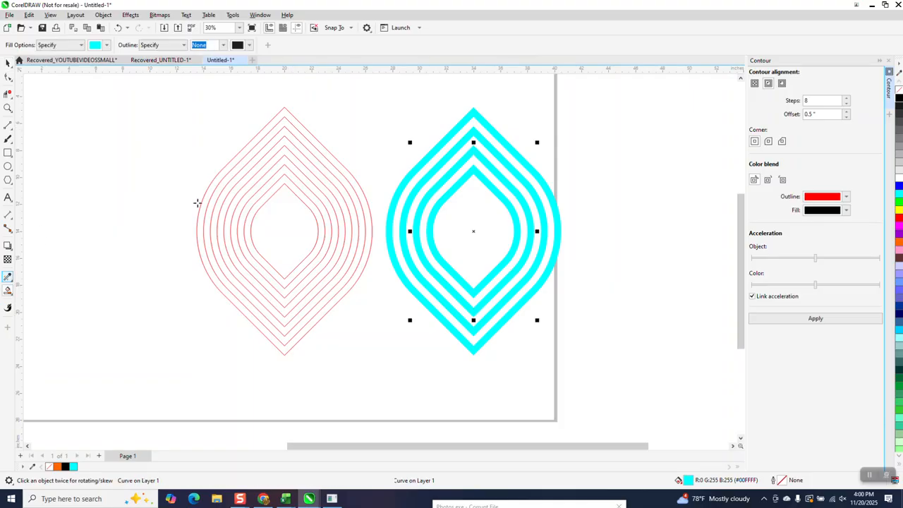
{"action": "left_click", "coordinate": [295, 134]}
{"action": "key", "text": "shift+Left"}
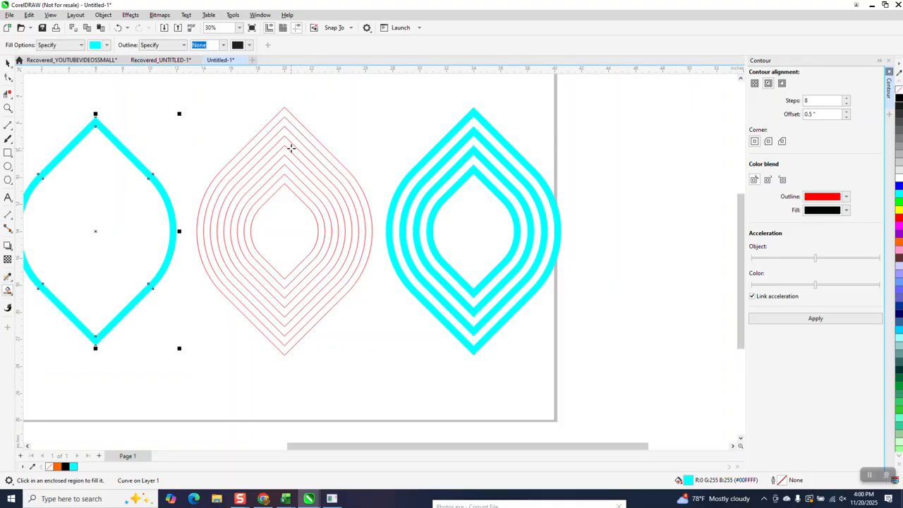
{"action": "left_click", "coordinate": [290, 161]}
{"action": "key", "text": "shift+Left"}
{"action": "left_click", "coordinate": [290, 164]}
{"action": "key", "text": "shift+Left"}
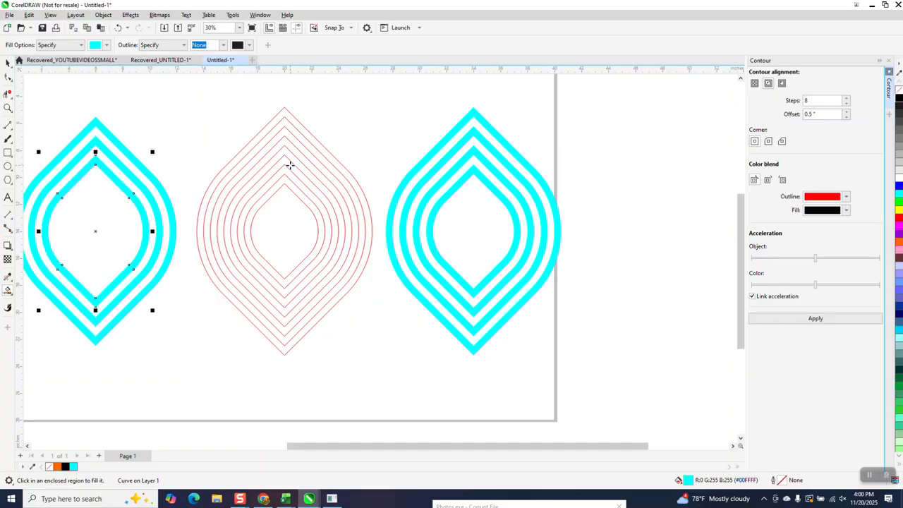
Smart-fill the innermost, eighth contour ring in cyan and nudge it 14 inches left into the second set
{"action": "left_click", "coordinate": [290, 180]}
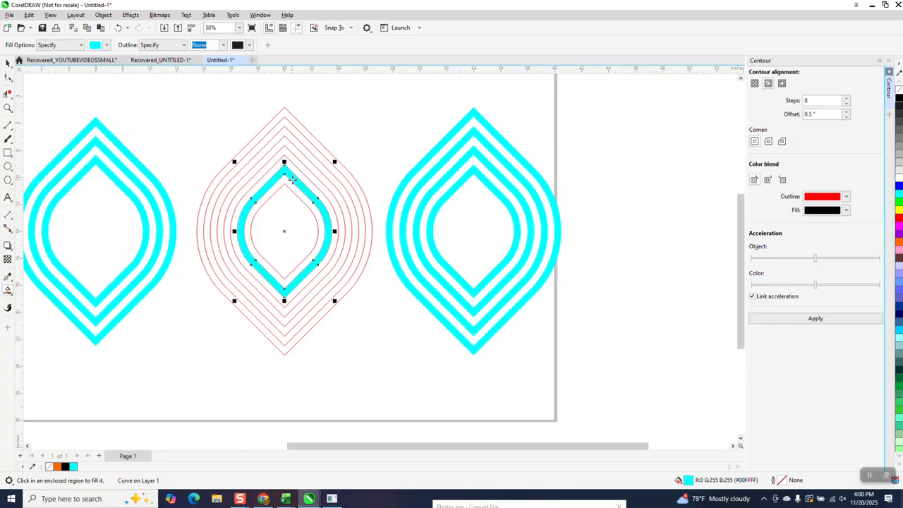
{"action": "key", "text": "shift+Left"}
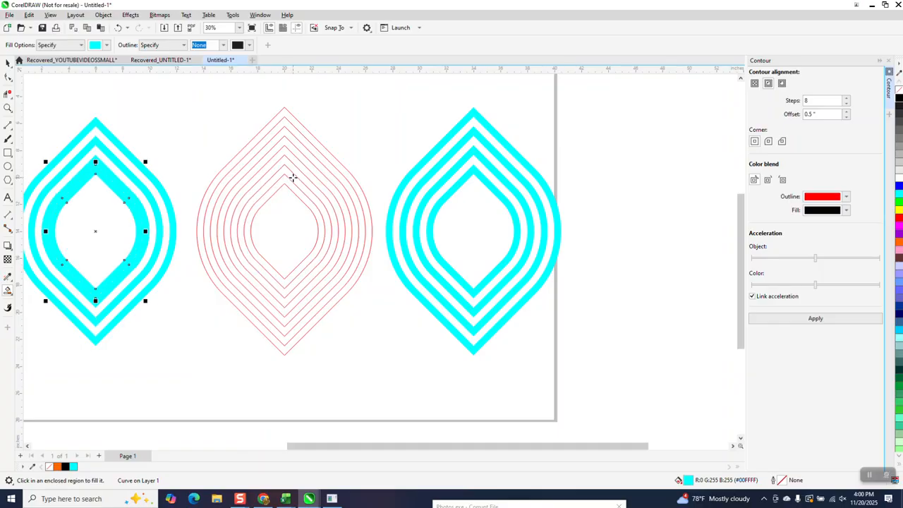
{"action": "left_click", "coordinate": [293, 177]}
{"action": "left_click", "coordinate": [292, 186]}
{"action": "key", "text": "shift+Left"}
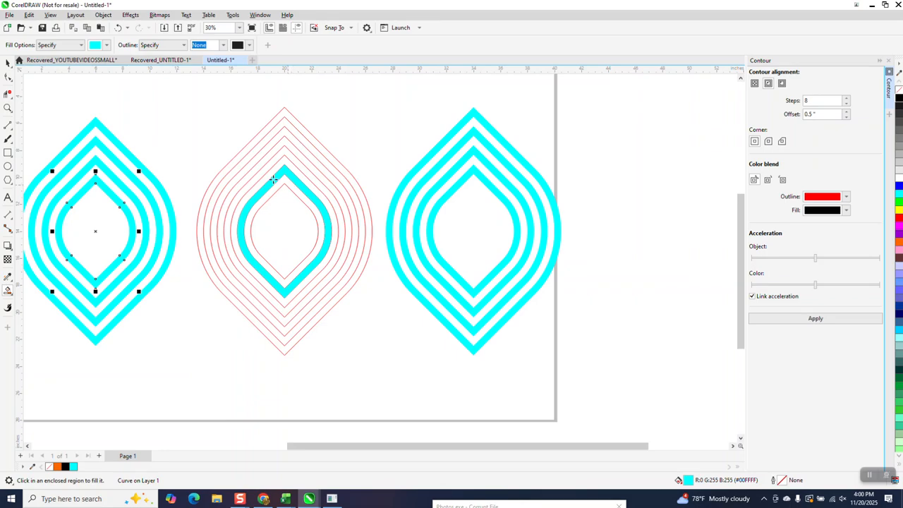
Delete the original red contour lines and the leftover cyan ring between the two ring sets
{"action": "left_click", "coordinate": [9, 66]}
{"action": "left_click_drag", "start_coordinate": [190, 108], "coordinate": [345, 311]}
{"action": "left_click_drag", "start_coordinate": [379, 377], "coordinate": [382, 376]}
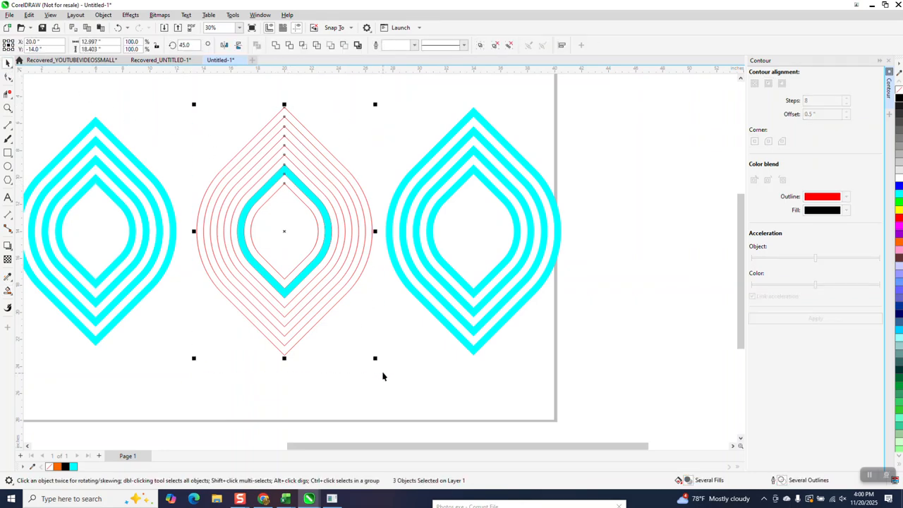
{"action": "key", "text": "Delete"}
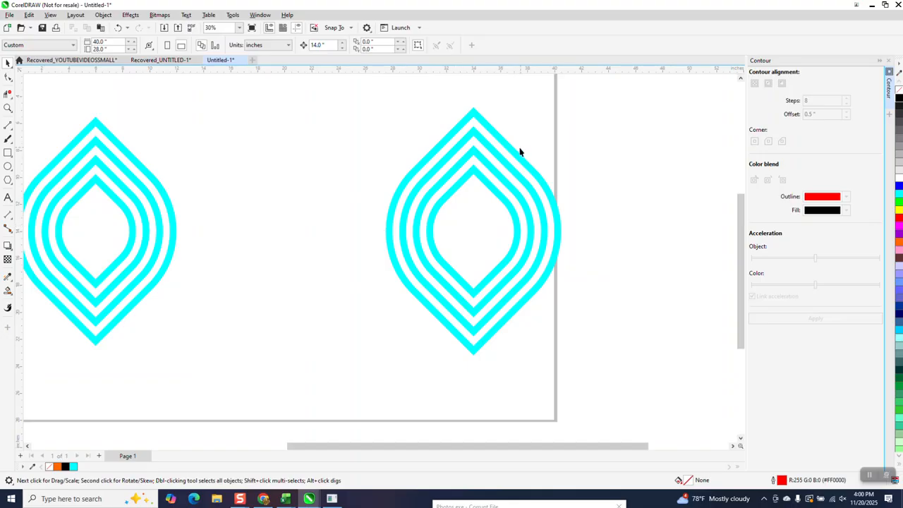
Apply a vertical cyan-to-blue fountain fill to the right set's outermost ring and extend its blue end below the ring
{"action": "scroll", "coordinate": [444, 168], "scroll_direction": "down", "scroll_amount": 1}
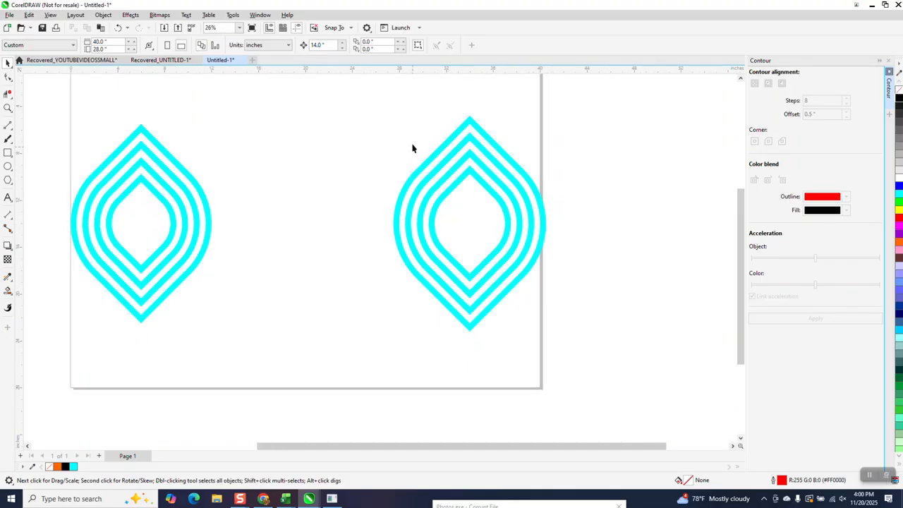
{"action": "left_click", "coordinate": [472, 129]}
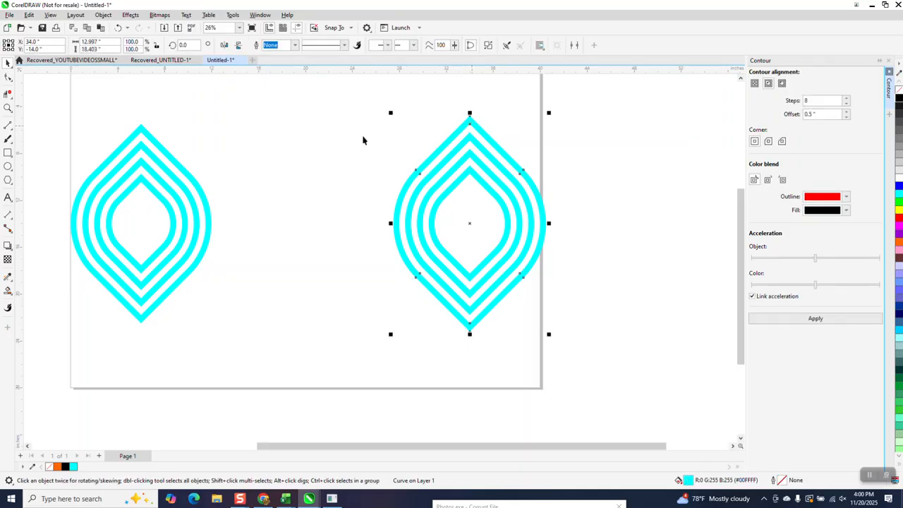
{"action": "left_click", "coordinate": [13, 281]}
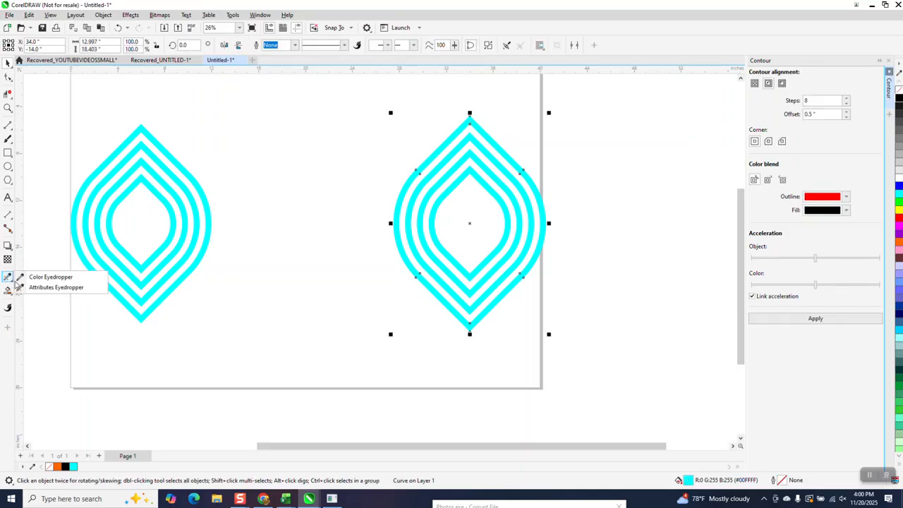
{"action": "left_click", "coordinate": [7, 291]}
{"action": "left_click", "coordinate": [43, 286]}
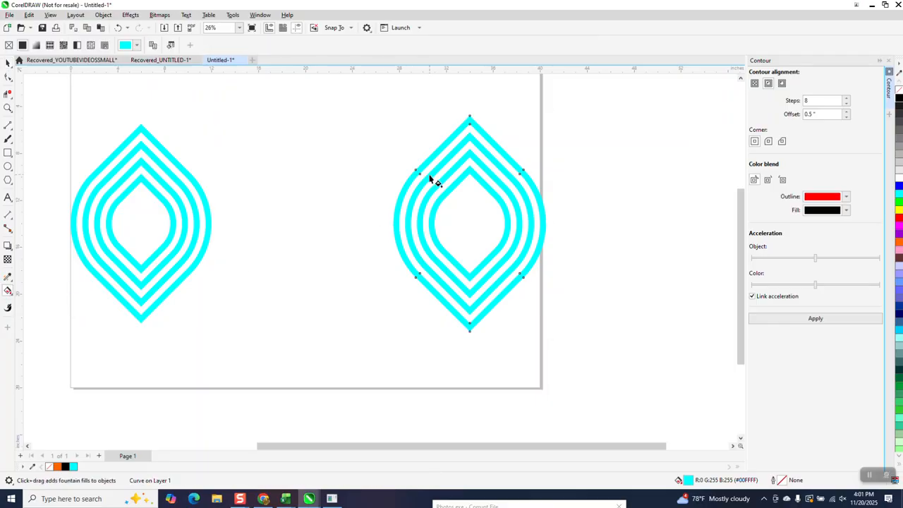
{"action": "left_click_drag", "start_coordinate": [479, 130], "coordinate": [482, 326]}
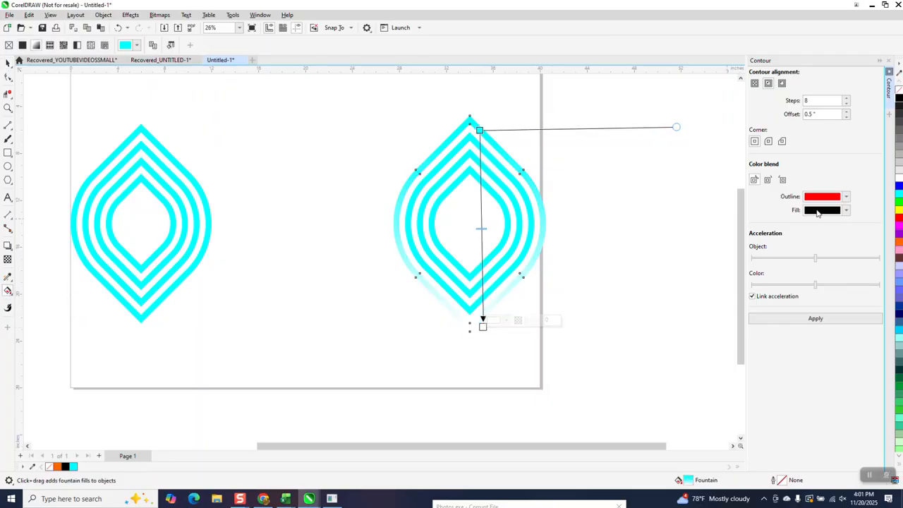
{"action": "left_click_drag", "start_coordinate": [853, 209], "coordinate": [483, 326]}
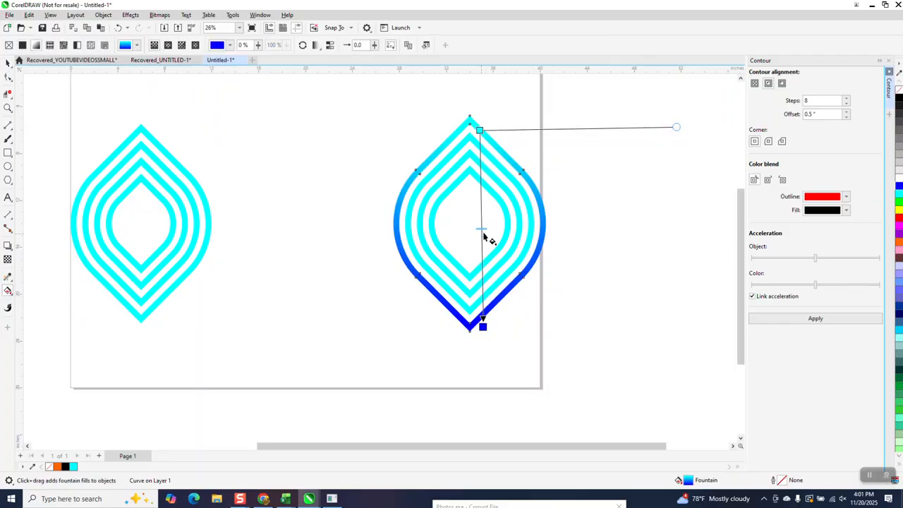
{"action": "left_click_drag", "start_coordinate": [482, 326], "coordinate": [479, 382]}
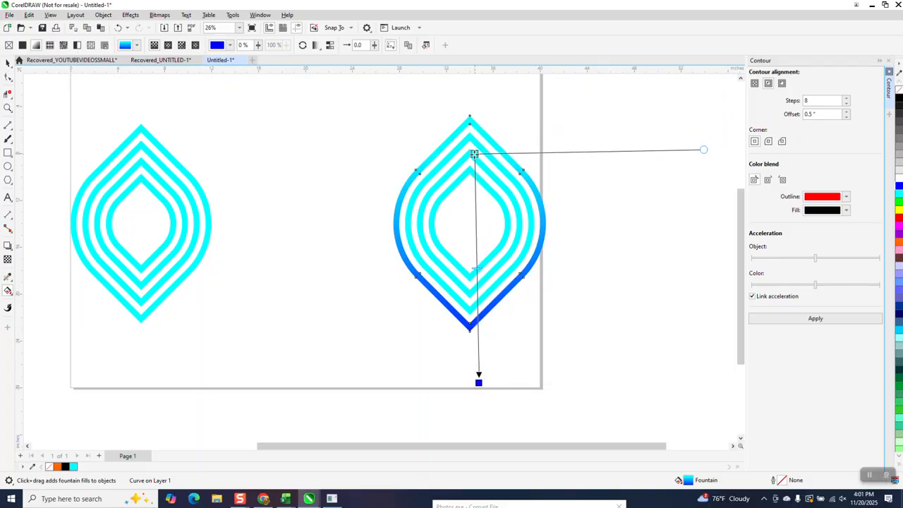
{"action": "left_click", "coordinate": [7, 62]}
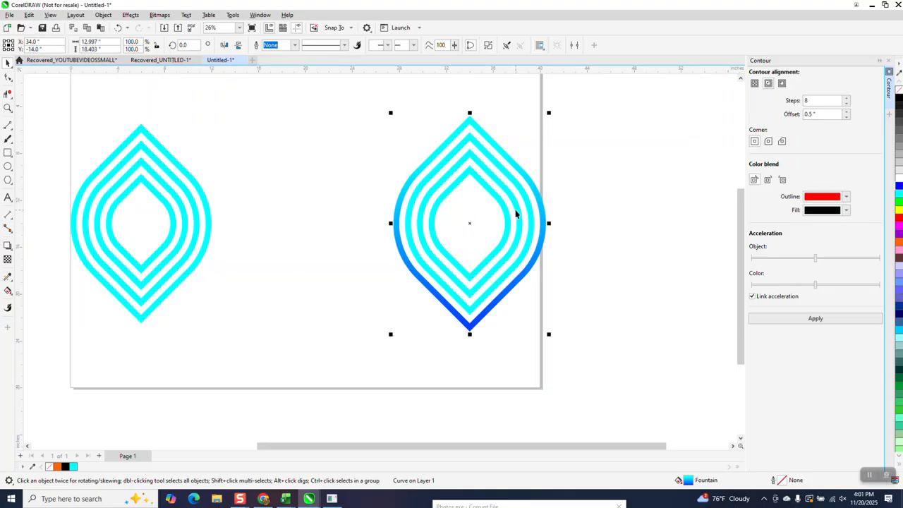
Copy the outermost ring's fountain fill to the three inner rings of the right set with the Attributes Eyedropper
{"action": "left_click", "coordinate": [14, 281]}
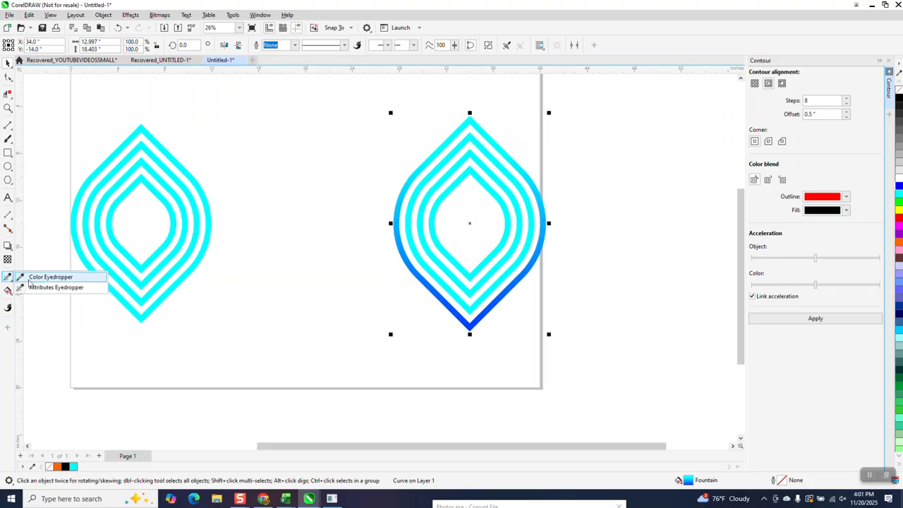
{"action": "left_click", "coordinate": [44, 289]}
{"action": "left_click", "coordinate": [437, 290]}
{"action": "left_click", "coordinate": [440, 284]}
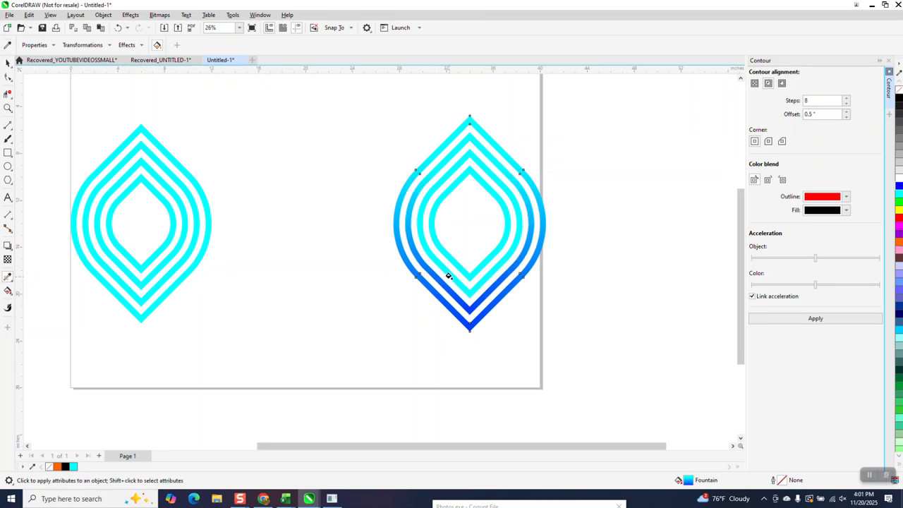
{"action": "left_click", "coordinate": [451, 273]}
{"action": "left_click", "coordinate": [455, 266]}
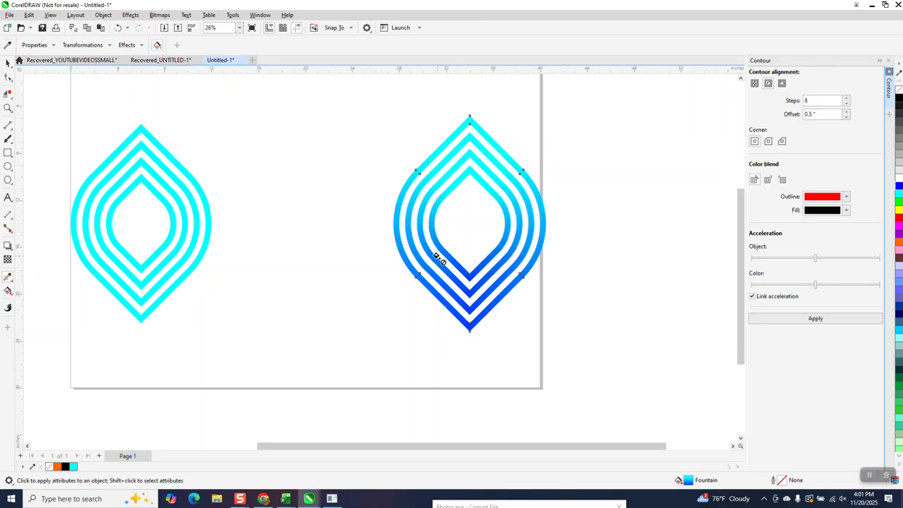
Apply the same sampled cyan-to-blue fountain fill to all four rings of the left set
{"action": "scroll", "coordinate": [417, 275], "scroll_direction": "down", "scroll_amount": 1}
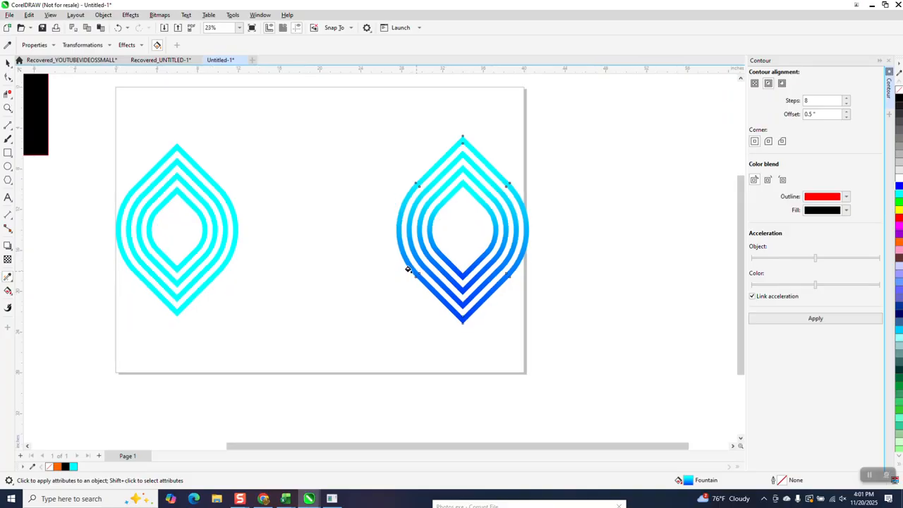
{"action": "left_click", "coordinate": [172, 309]}
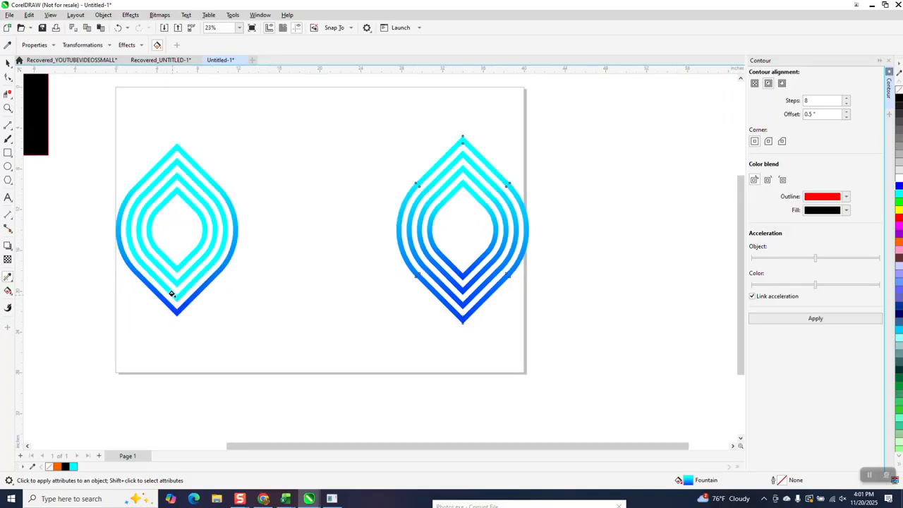
{"action": "left_click", "coordinate": [172, 290]}
{"action": "left_click", "coordinate": [172, 266]}
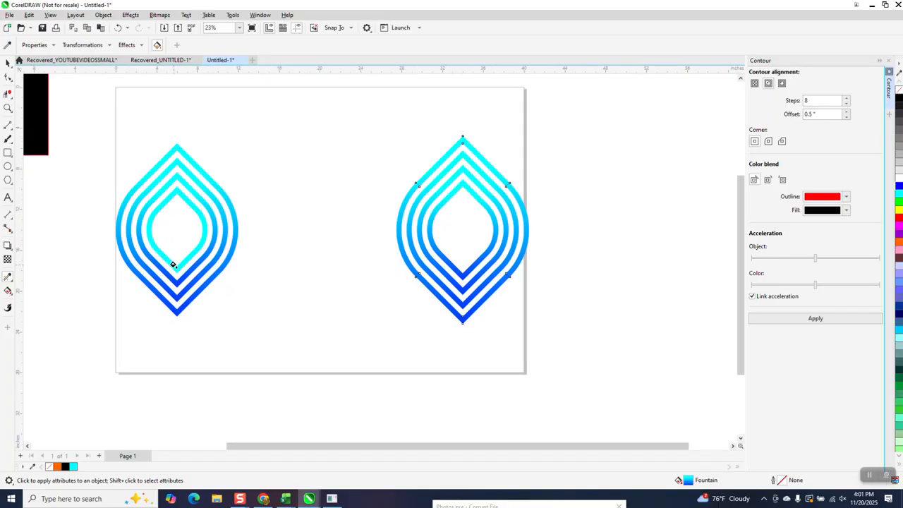
{"action": "left_click", "coordinate": [173, 265]}
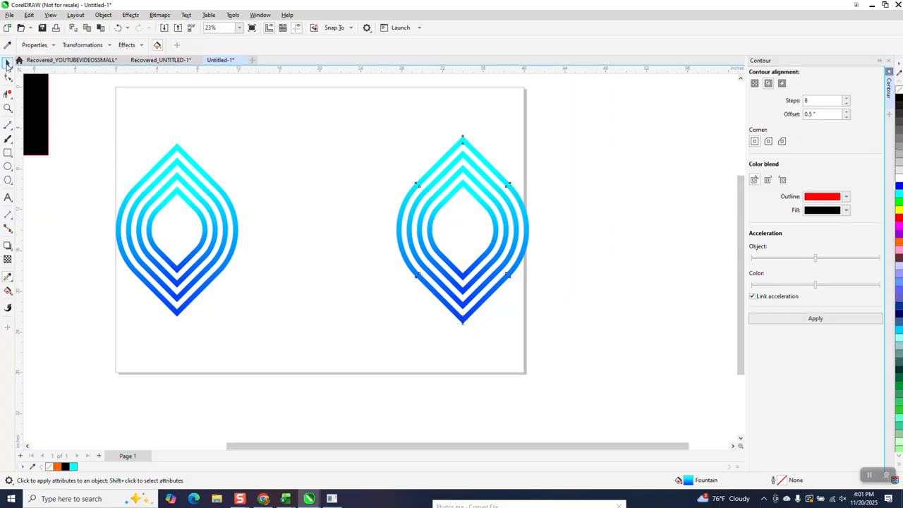
Mirror the left ring set vertically and move it 28 inches right into the gaps of the other set
{"action": "left_click", "coordinate": [7, 63]}
{"action": "left_click_drag", "start_coordinate": [96, 117], "coordinate": [338, 377]}
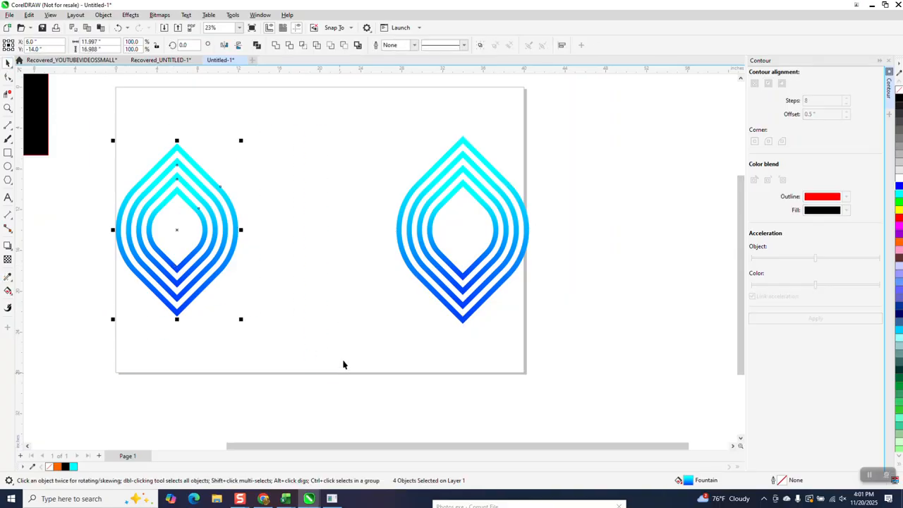
{"action": "left_click", "coordinate": [239, 45]}
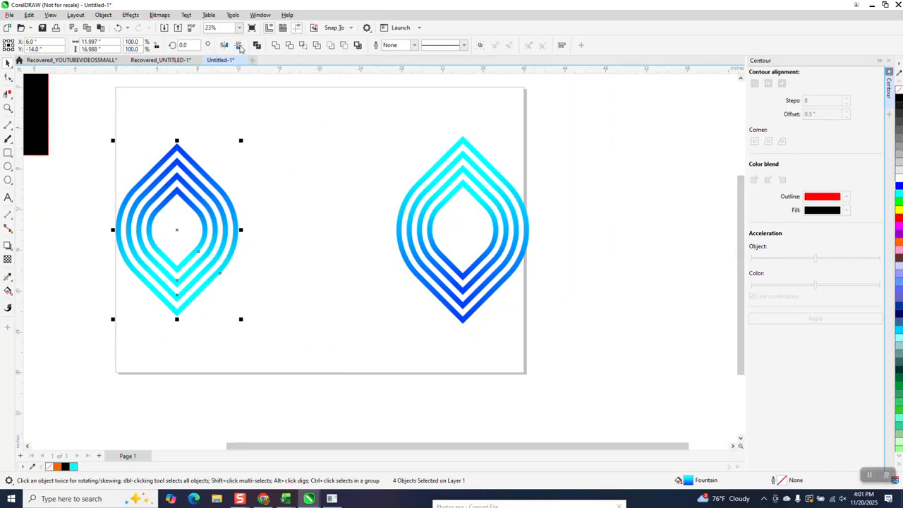
{"action": "key", "text": "p"}
{"action": "key", "text": "r"}
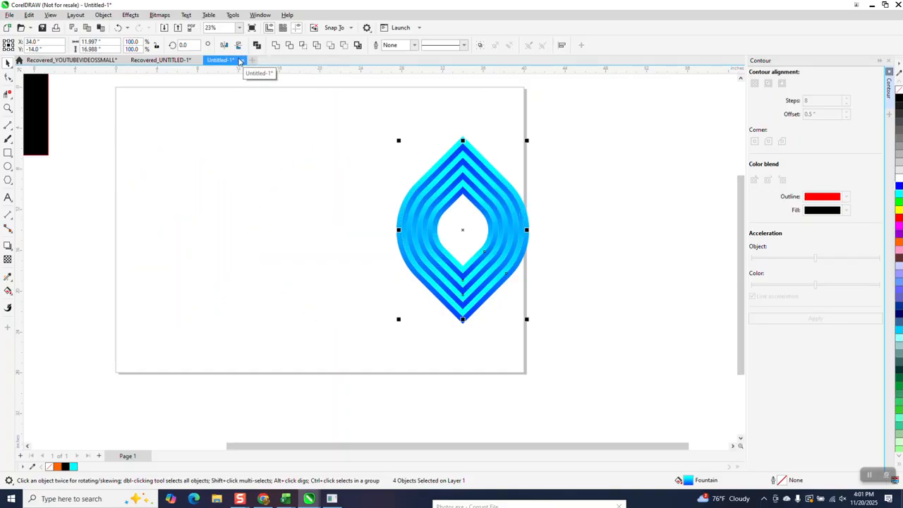
Give all eight nested rings a blue hairline outline
{"action": "left_click", "coordinate": [7, 108]}
{"action": "left_click_drag", "start_coordinate": [316, 122], "coordinate": [565, 357]}
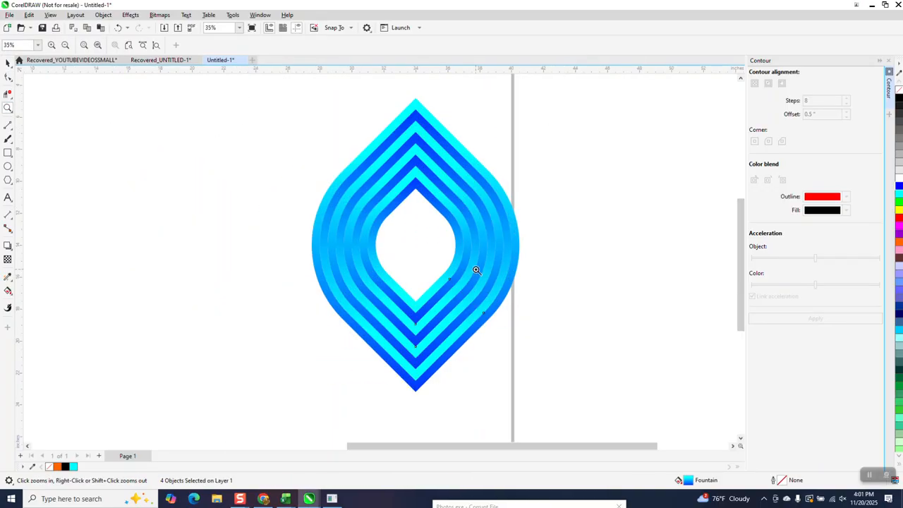
{"action": "right_click", "coordinate": [475, 222]}
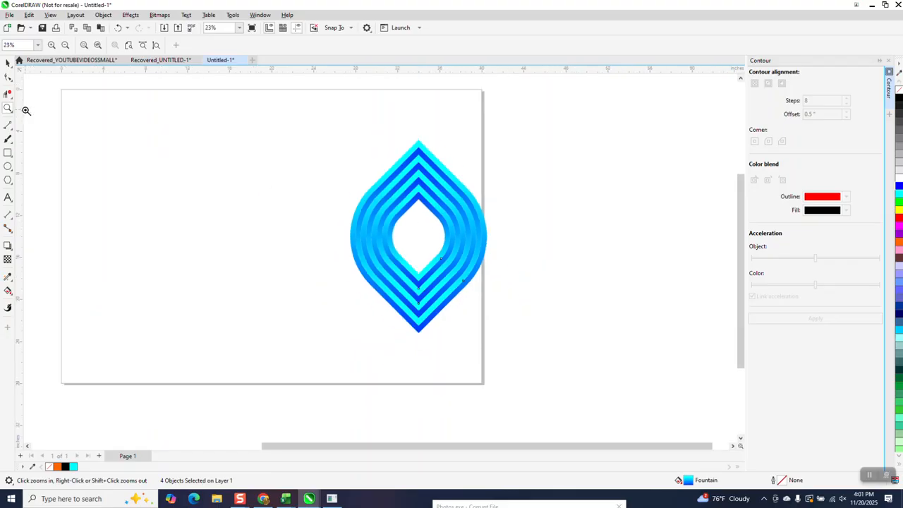
{"action": "left_click", "coordinate": [8, 62]}
{"action": "left_click_drag", "start_coordinate": [321, 131], "coordinate": [565, 367]}
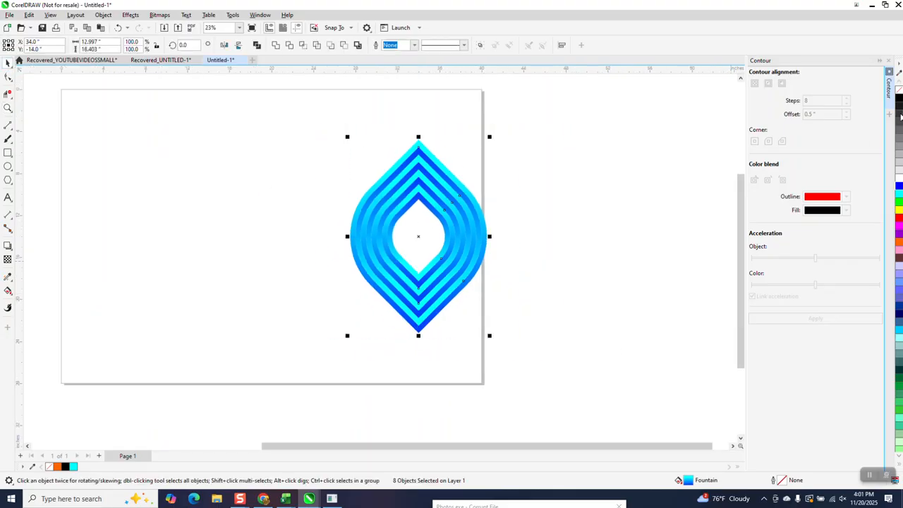
{"action": "right_click", "coordinate": [899, 103]}
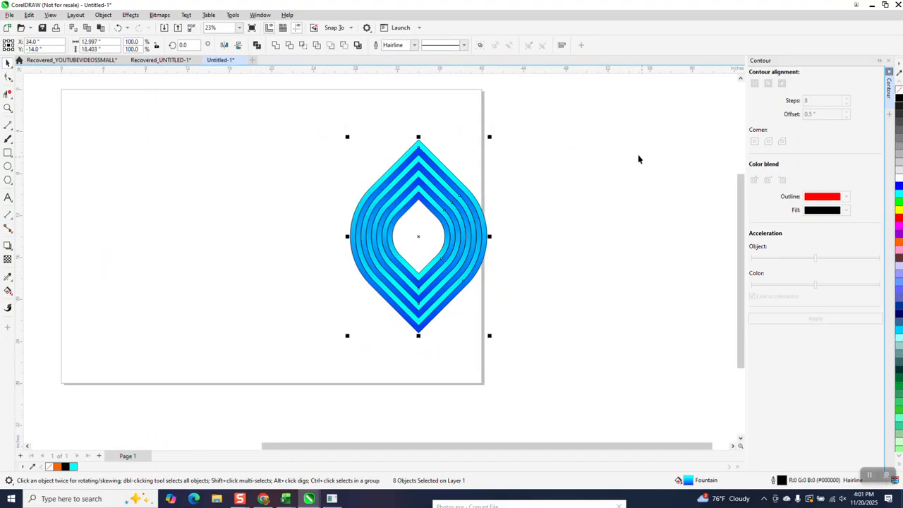
{"action": "right_click", "coordinate": [898, 187]}
Draw a rectangle about 22.3 by 22.5 inches around the rings, fill it black and send it behind them
{"action": "left_click", "coordinate": [8, 152]}
{"action": "left_click_drag", "start_coordinate": [319, 131], "coordinate": [554, 367]}
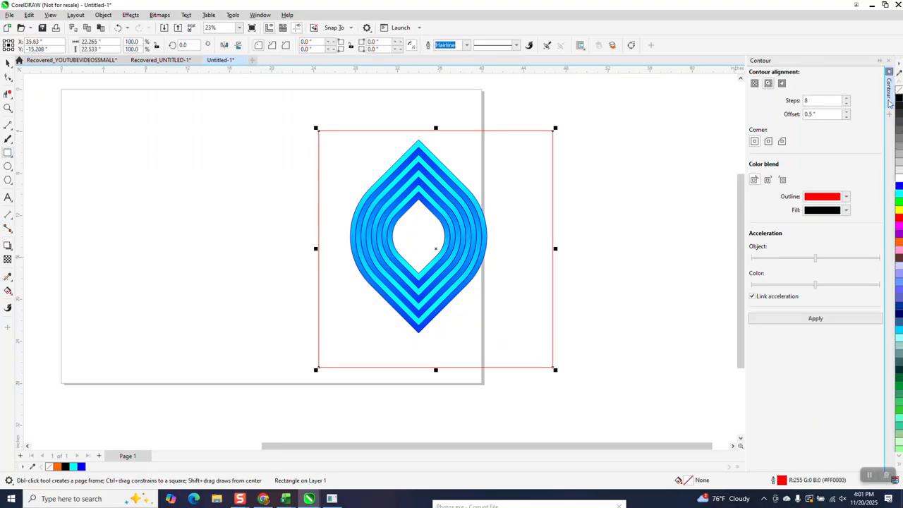
{"action": "left_click", "coordinate": [899, 103]}
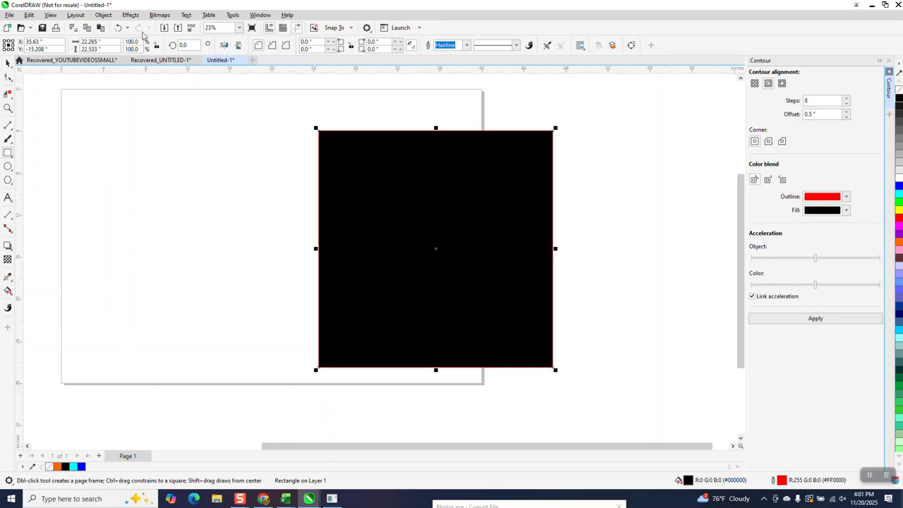
{"action": "left_click", "coordinate": [103, 15]}
{"action": "mouse_move", "coordinate": [136, 182]}
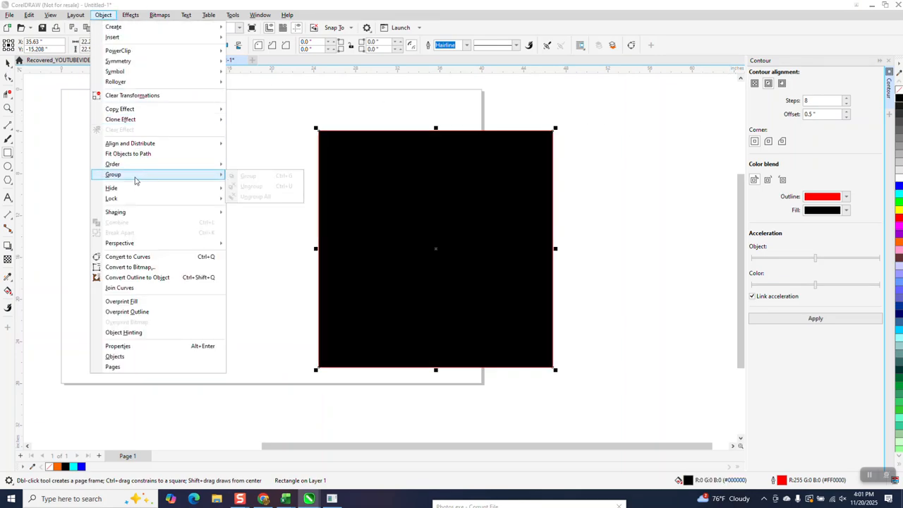
{"action": "mouse_move", "coordinate": [141, 164]}
{"action": "left_click", "coordinate": [273, 177]}
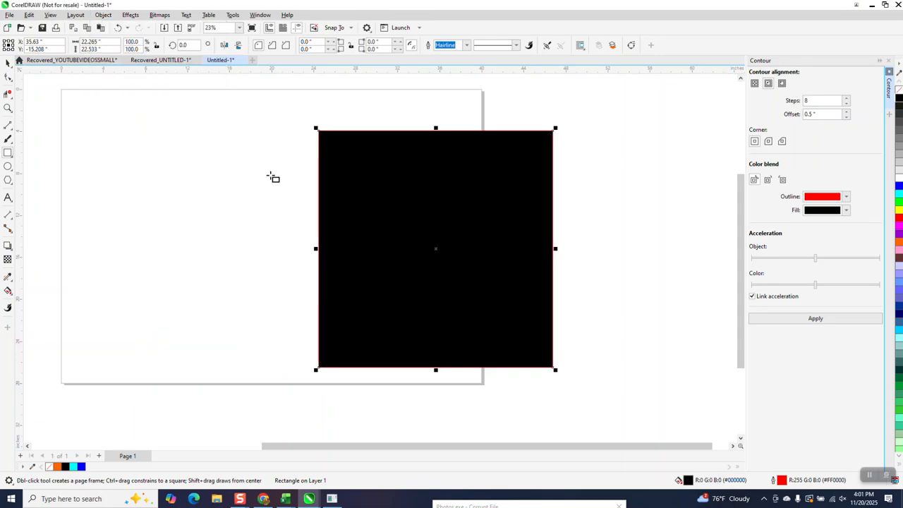
{"action": "left_click", "coordinate": [8, 108]}
{"action": "left_click_drag", "start_coordinate": [355, 125], "coordinate": [578, 366]}
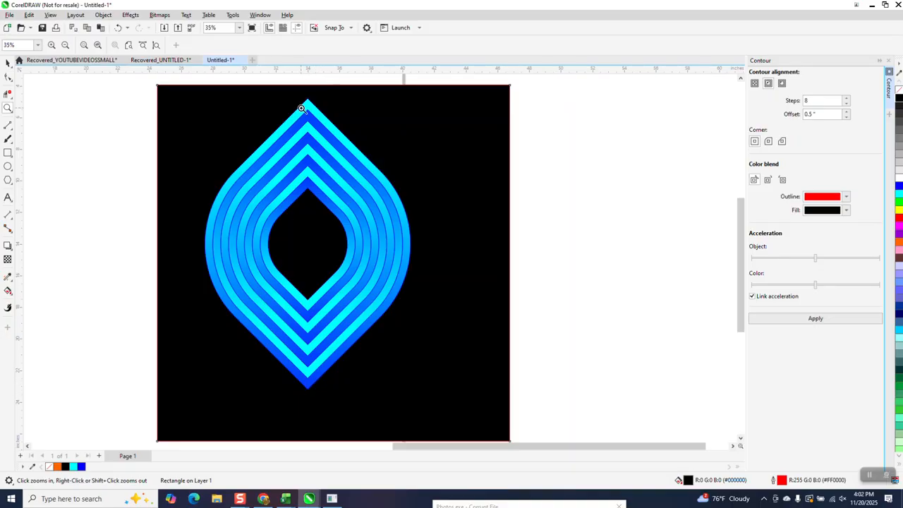
{"action": "scroll", "coordinate": [313, 124], "scroll_direction": "down", "scroll_amount": 1}
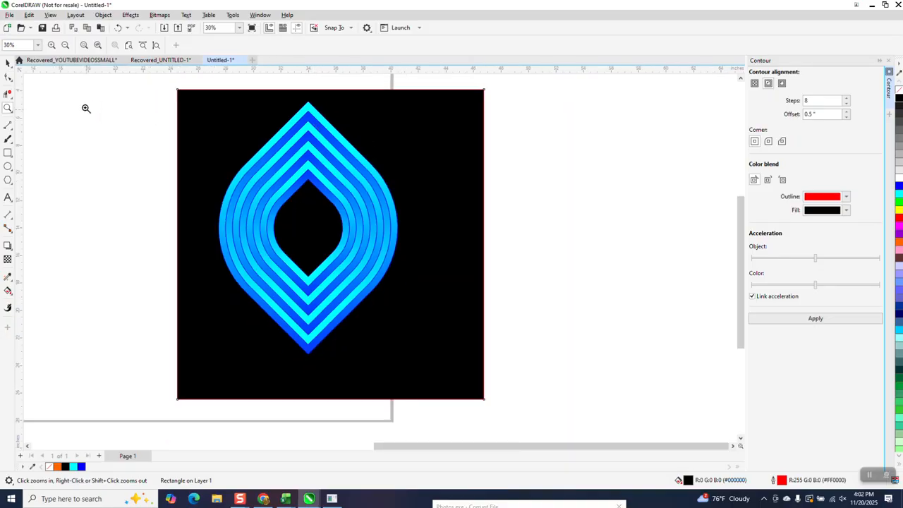
{"action": "left_click", "coordinate": [8, 62]}
{"action": "left_click", "coordinate": [264, 144]}
{"action": "left_click_drag", "start_coordinate": [299, 151], "coordinate": [406, 218]}
{"action": "left_click", "coordinate": [118, 27]}
Examine the gradient rings and their blue outlines against the black background, up close and as a whole
{"action": "left_click", "coordinate": [8, 107]}
{"action": "left_click_drag", "start_coordinate": [274, 148], "coordinate": [427, 274]}
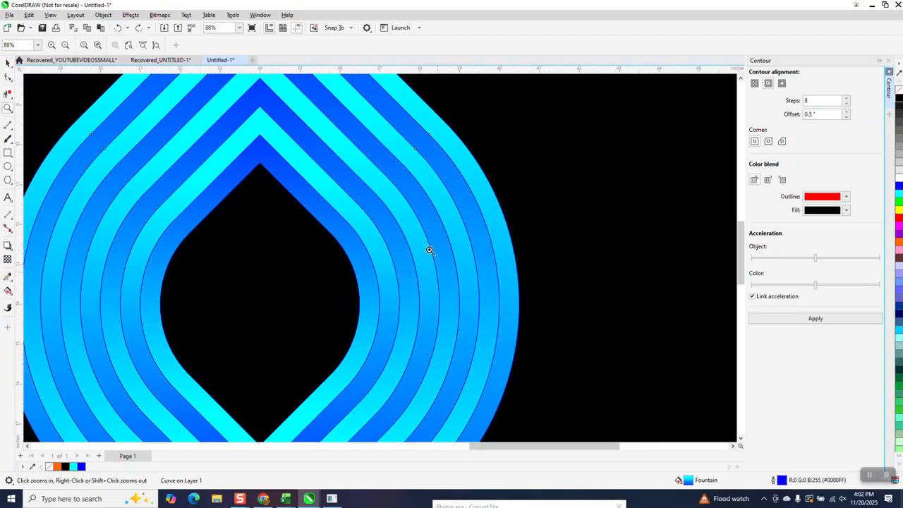
{"action": "scroll", "coordinate": [429, 240], "scroll_direction": "down", "scroll_amount": 5}
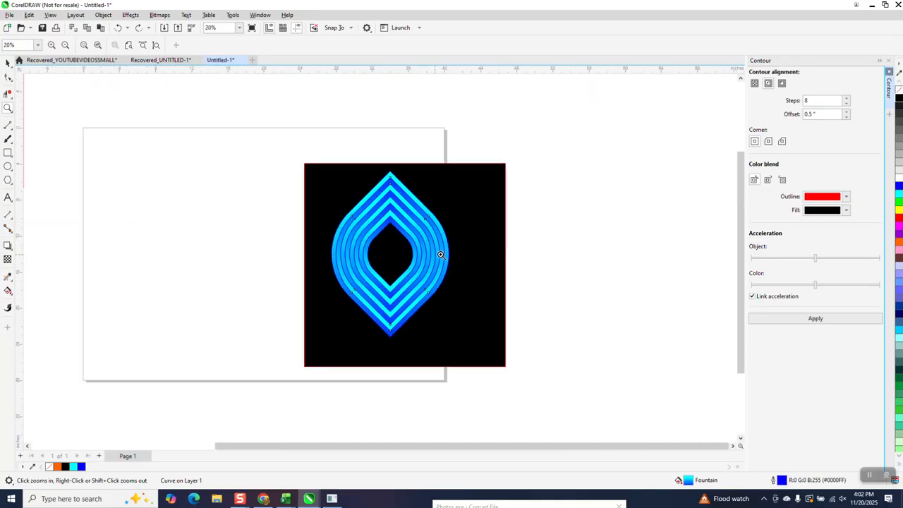
{"action": "scroll", "coordinate": [430, 248], "scroll_direction": "down", "scroll_amount": 1}
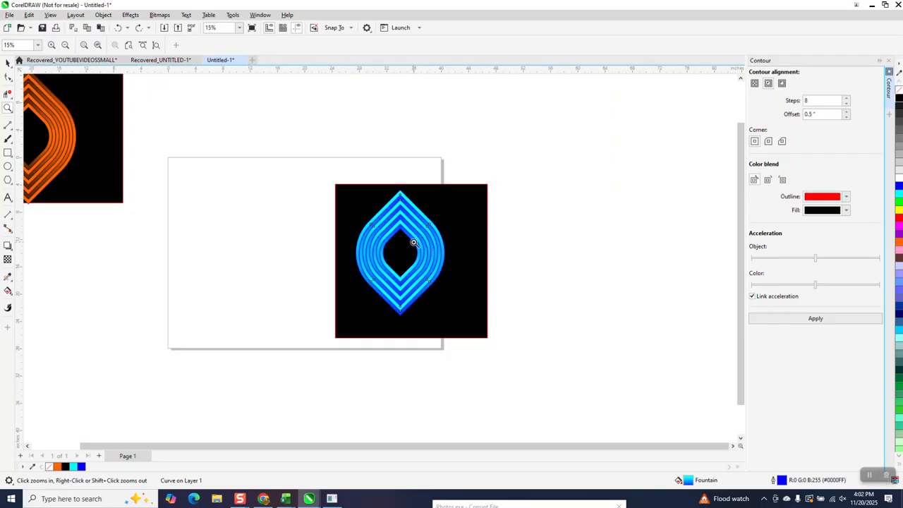
{"action": "scroll", "coordinate": [257, 204], "scroll_direction": "down", "scroll_amount": 1}
{"action": "left_click_drag", "start_coordinate": [290, 179], "coordinate": [452, 306]}
{"action": "left_click_drag", "start_coordinate": [265, 122], "coordinate": [532, 417]}
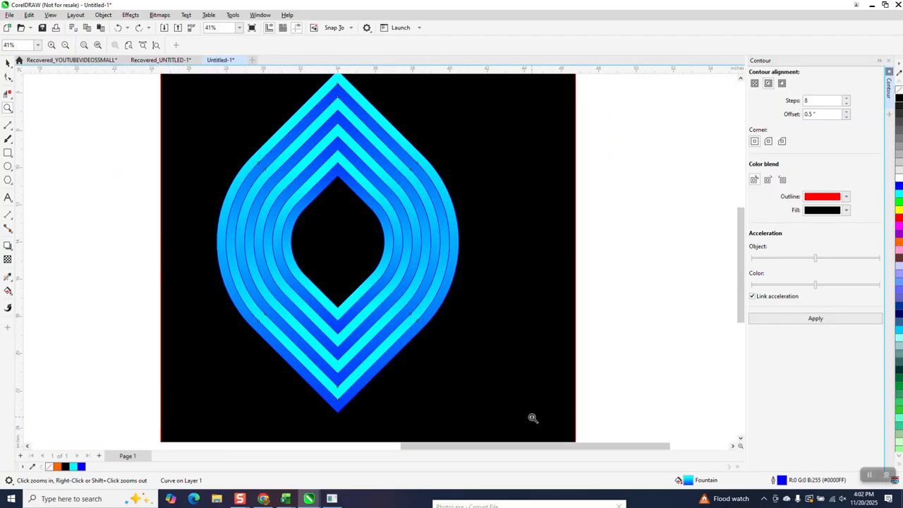